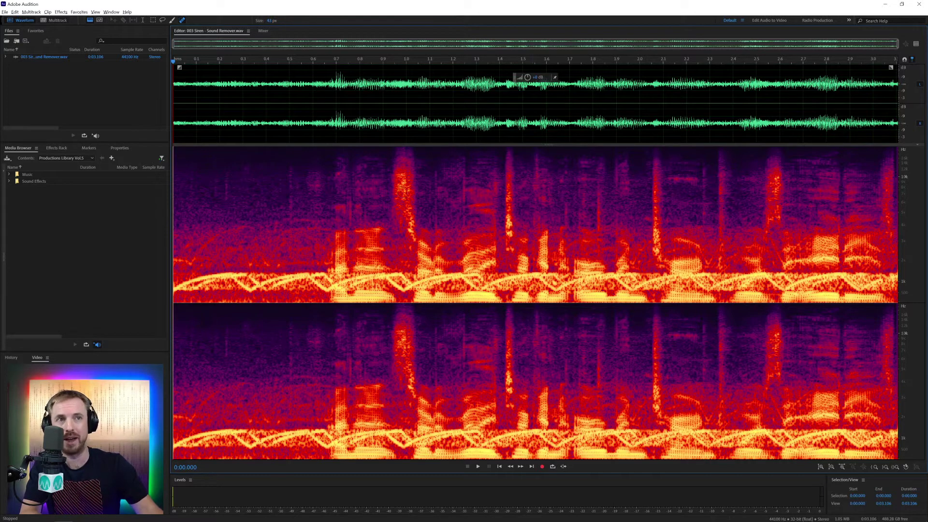
Step: Toggle the spectral frequency display, play the recording to hear the siren, and leave the spectral view showing
click(90, 21)
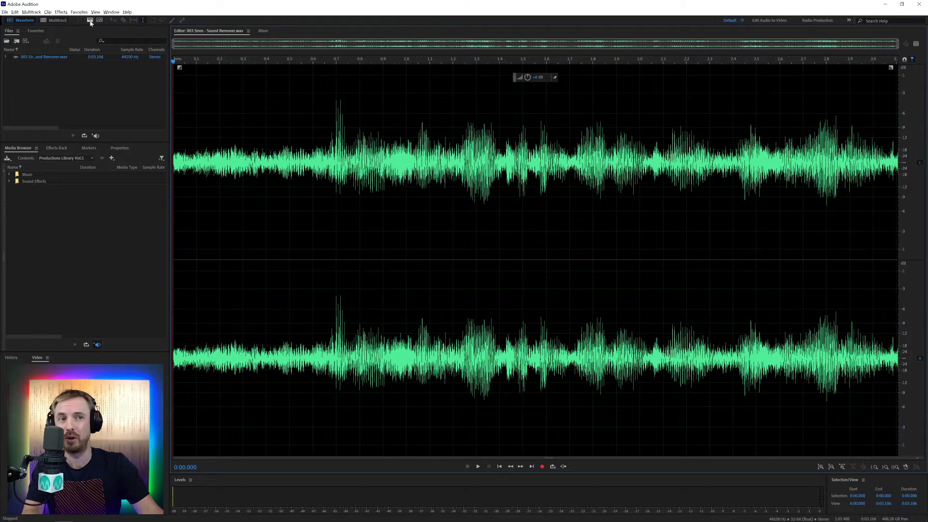
click(90, 21)
click(90, 21)
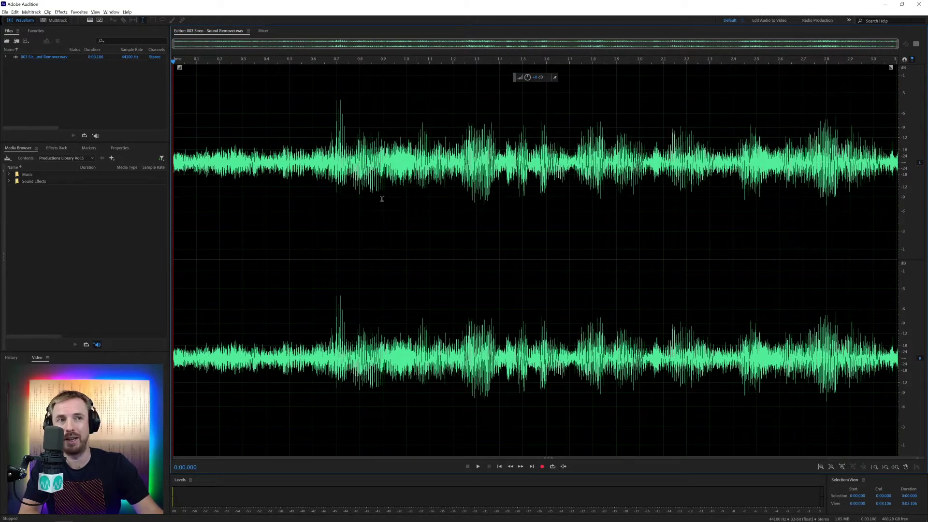
key(space)
key(space)
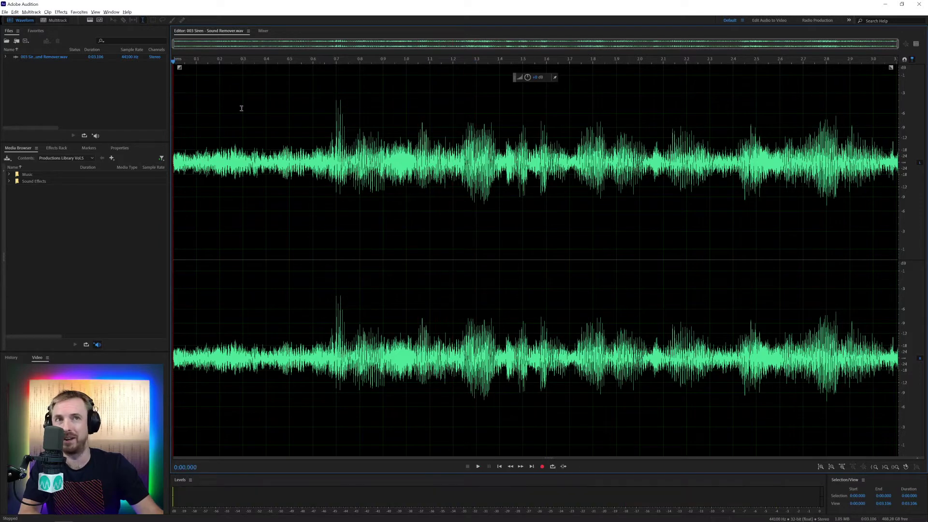
click(90, 20)
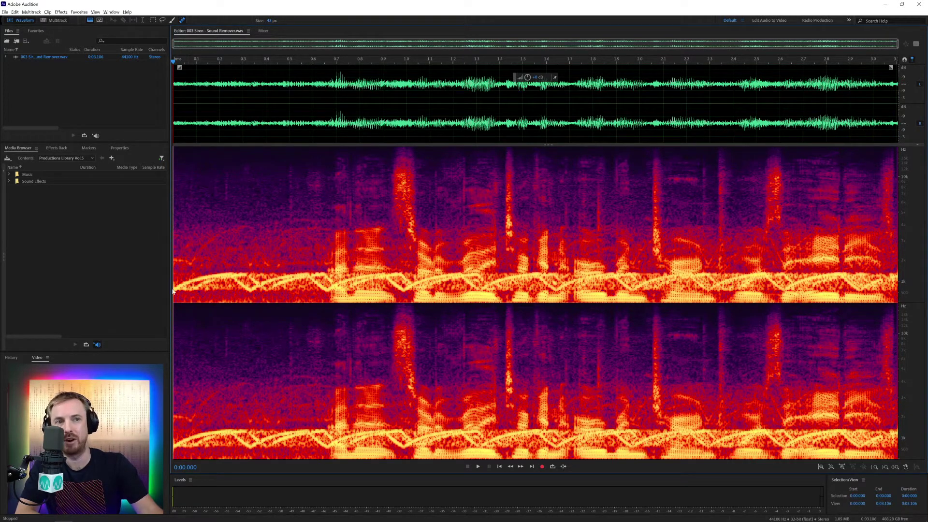
Step: Heal the siren band at the recording's start with the Spot Healing Brush, play it back, then undo it
mouse_move(174, 287)
mouse_down()
mouse_move(232, 274)
mouse_move(249, 287)
mouse_move(302, 282)
mouse_move(325, 290)
mouse_up()
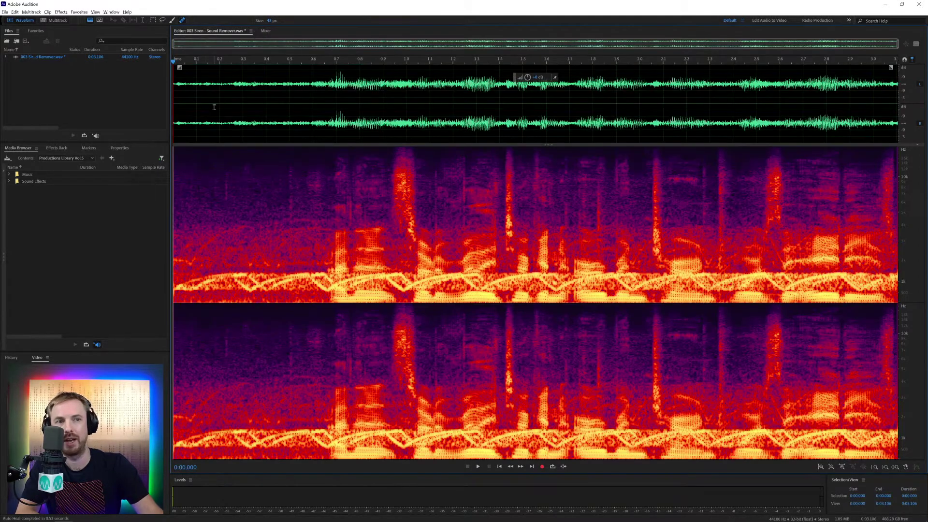
key(space)
key(ctrl+s)
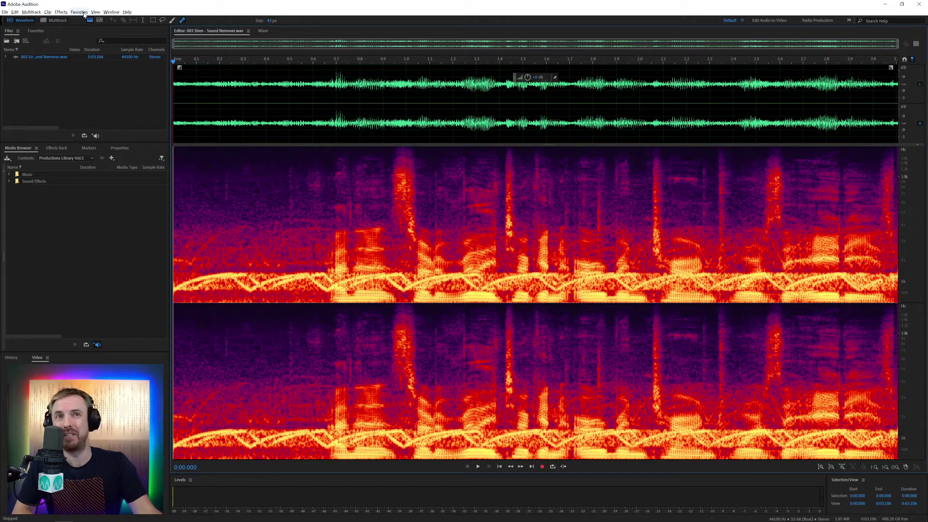
click(61, 11)
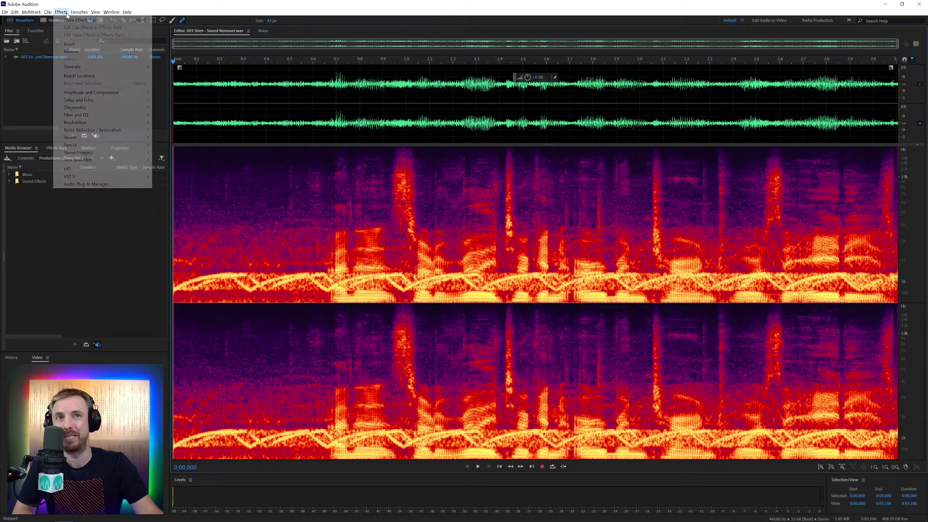
mouse_move(100, 123)
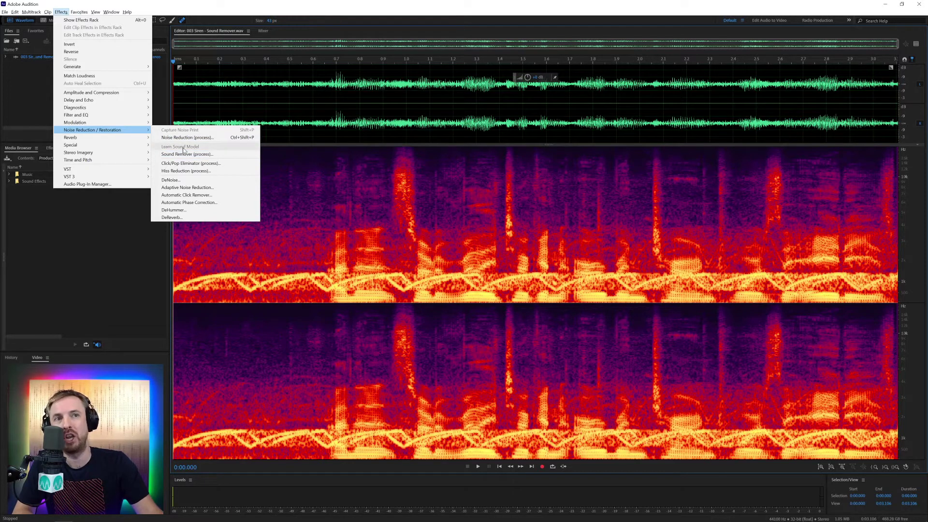
click(307, 26)
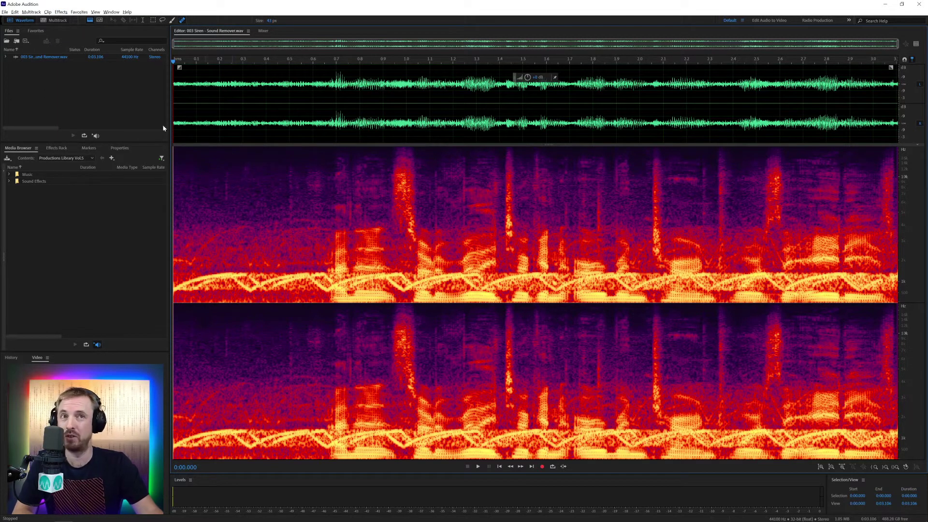
Step: With the Paintbrush Selection Tool, paint the siren band across the first 0.695 seconds and preview it
click(173, 20)
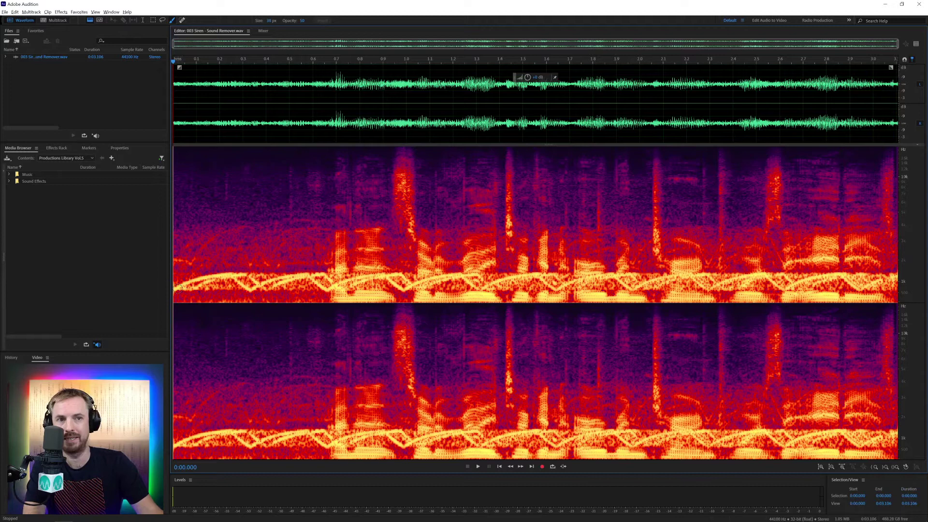
mouse_move(175, 291)
mouse_down()
mouse_move(227, 273)
mouse_move(253, 288)
mouse_move(260, 285)
mouse_up()
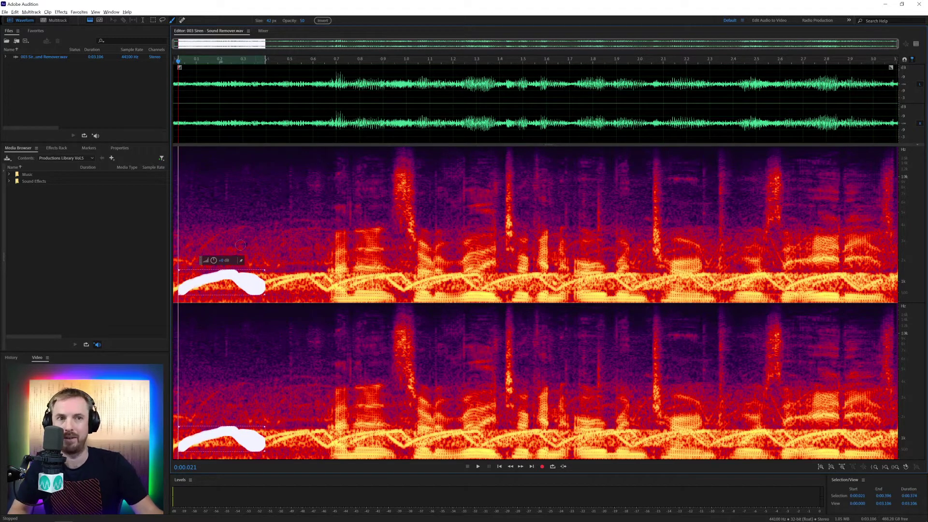
click(241, 125)
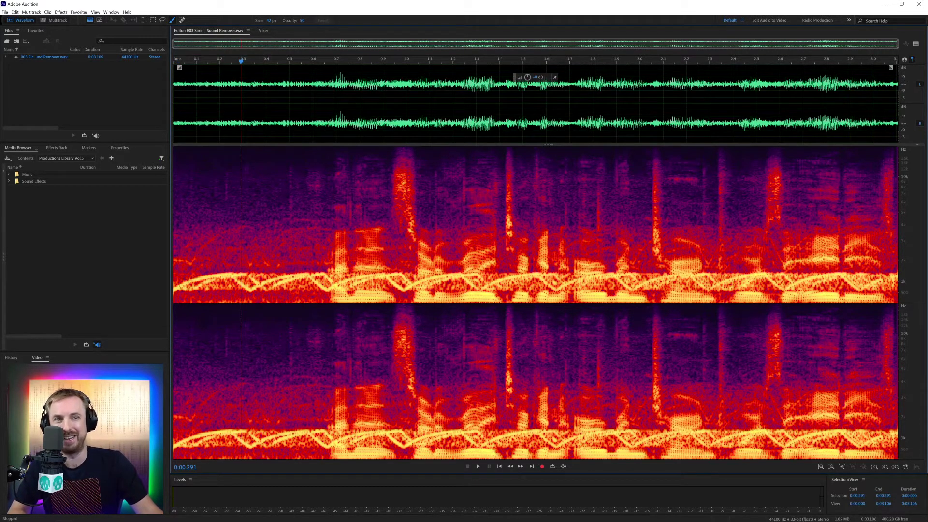
mouse_move(179, 287)
mouse_down()
mouse_move(223, 275)
mouse_move(181, 284)
mouse_move(226, 276)
mouse_move(246, 289)
mouse_move(256, 286)
mouse_move(241, 277)
mouse_move(258, 285)
mouse_move(307, 274)
mouse_move(270, 288)
mouse_move(304, 277)
mouse_move(317, 286)
mouse_move(331, 276)
mouse_move(329, 285)
mouse_up()
key(space)
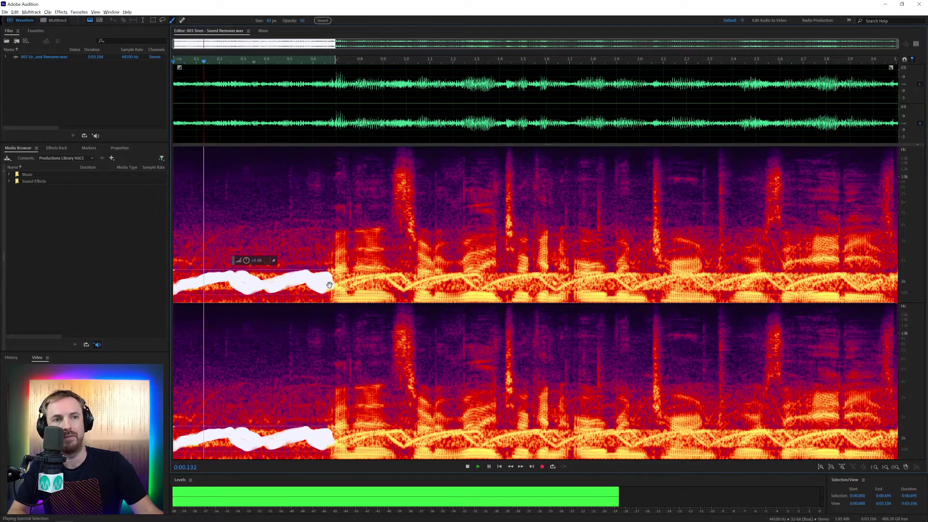
key(space)
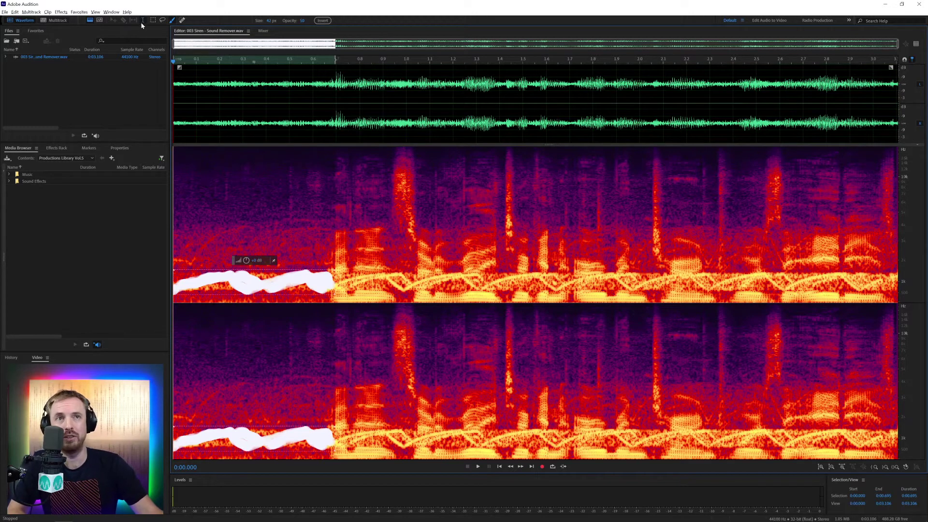
Step: Replace the painted selection with a full-frequency selection from 0:00.000 to 0.638 s and preview it
click(292, 118)
click(320, 123)
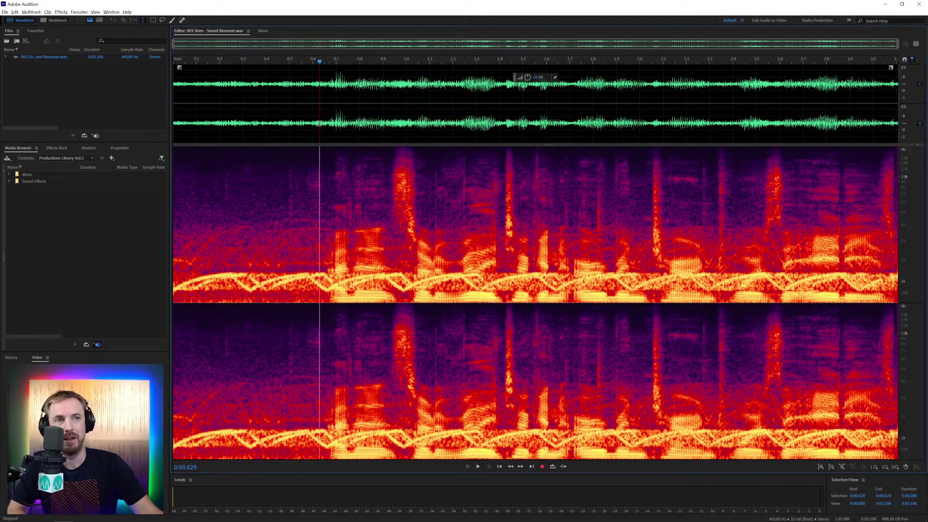
key(space)
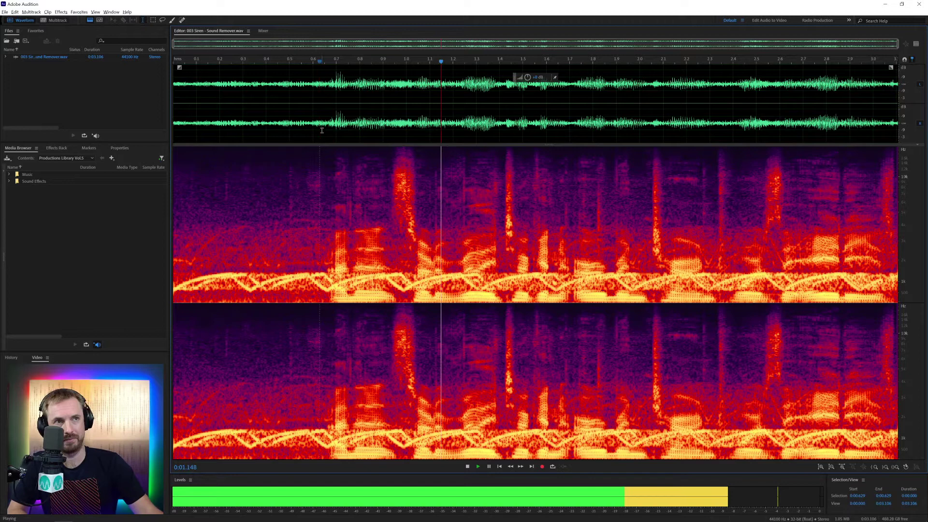
key(space)
click(303, 125)
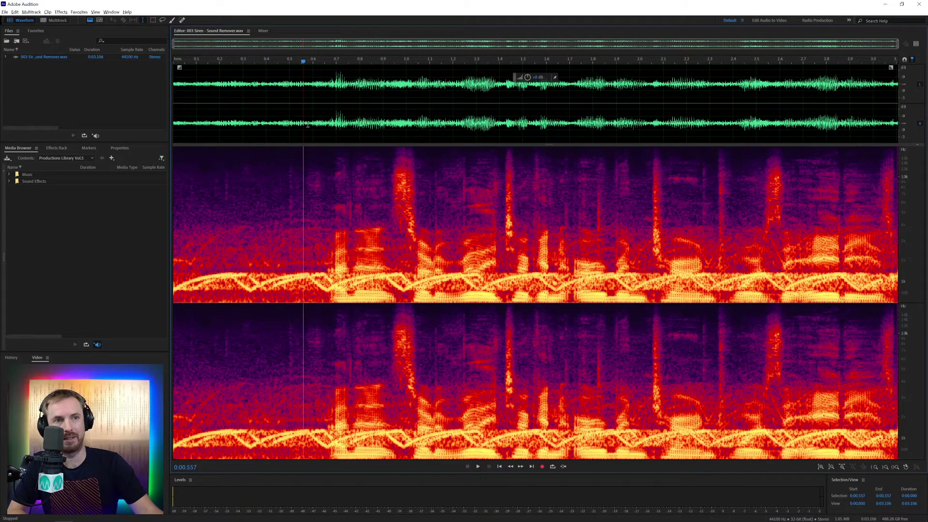
click(320, 124)
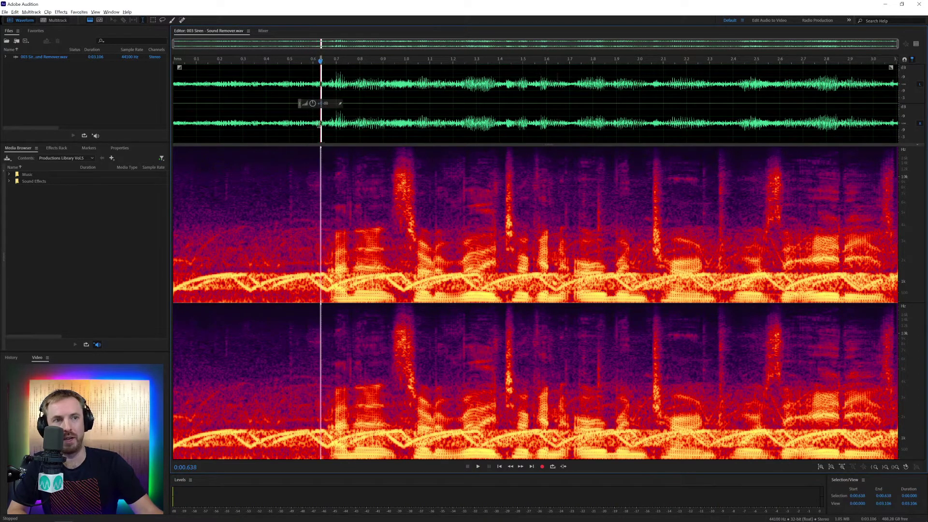
drag(320, 124, 174, 124)
key(space)
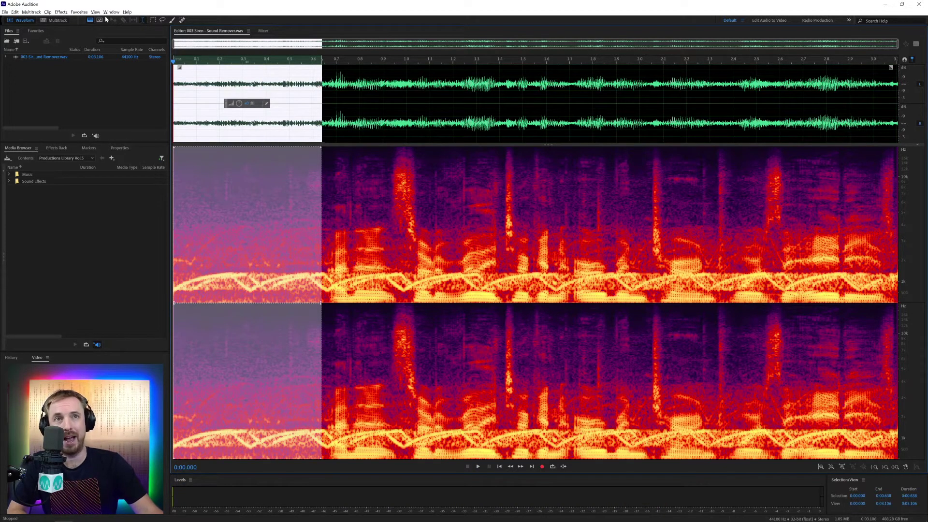
Step: Learn a sound model from the siren-only selection via Noise Reduction / Restoration, then clear the selection
click(61, 12)
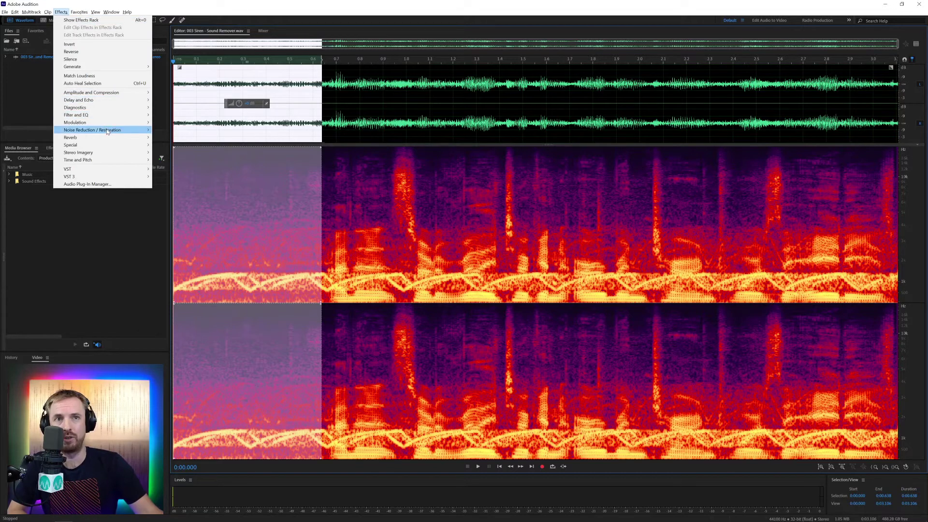
mouse_move(109, 130)
click(184, 147)
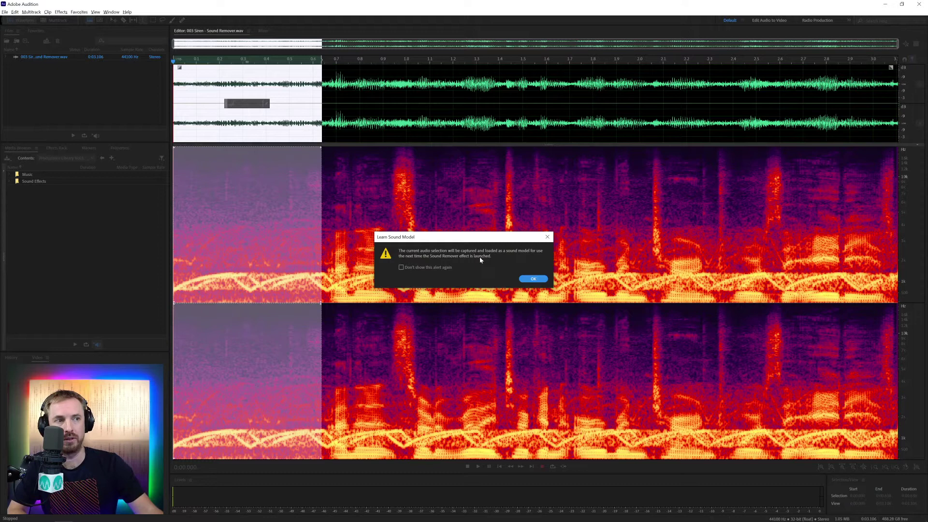
click(529, 279)
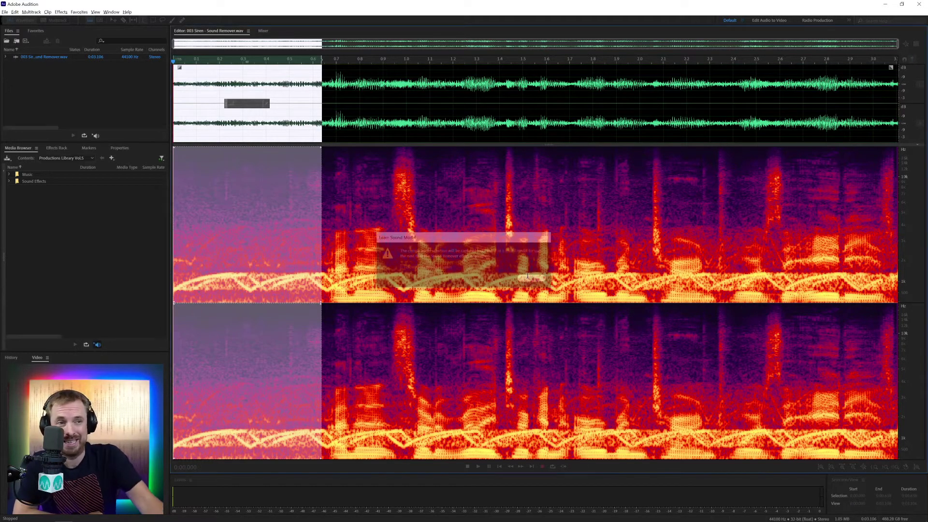
click(396, 103)
Step: Select the whole recording and open Effects > Noise Reduction / Restoration > Sound Remover (process)
key(ctrl+a)
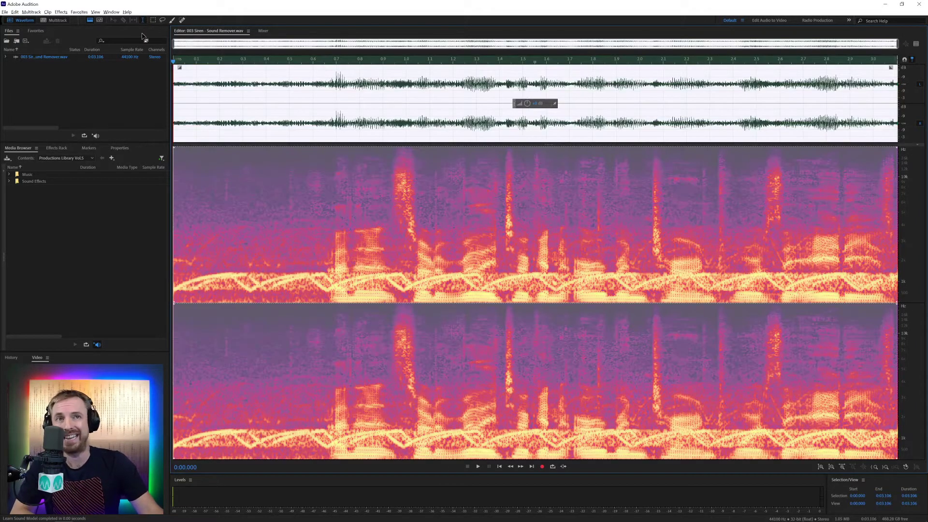
click(61, 12)
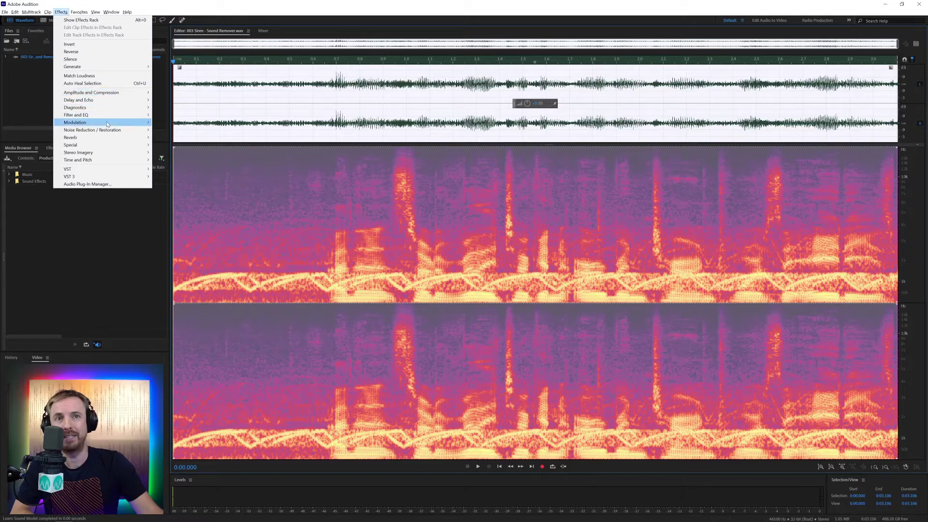
mouse_move(118, 130)
click(187, 154)
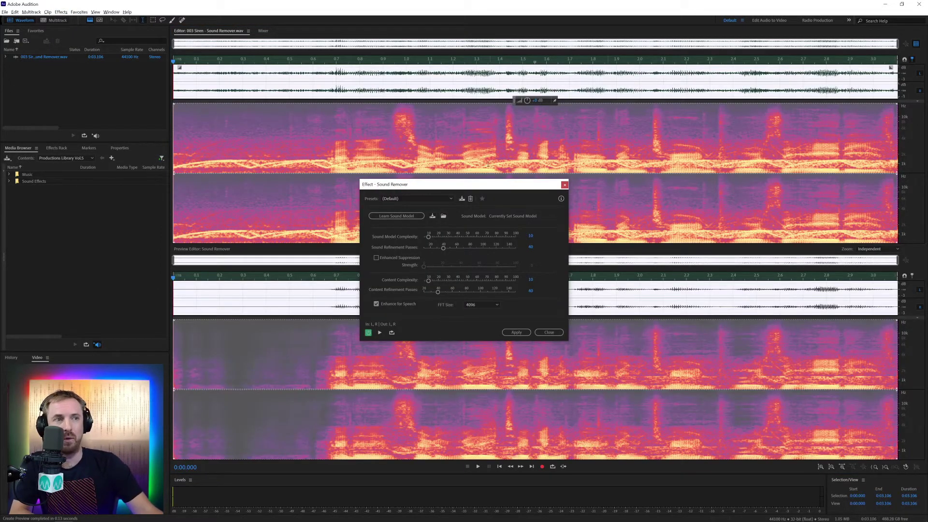
Step: Move the Sound Remover dialog off the spectrogram, start the preview, and open the Presets list
drag(482, 187, 581, 187)
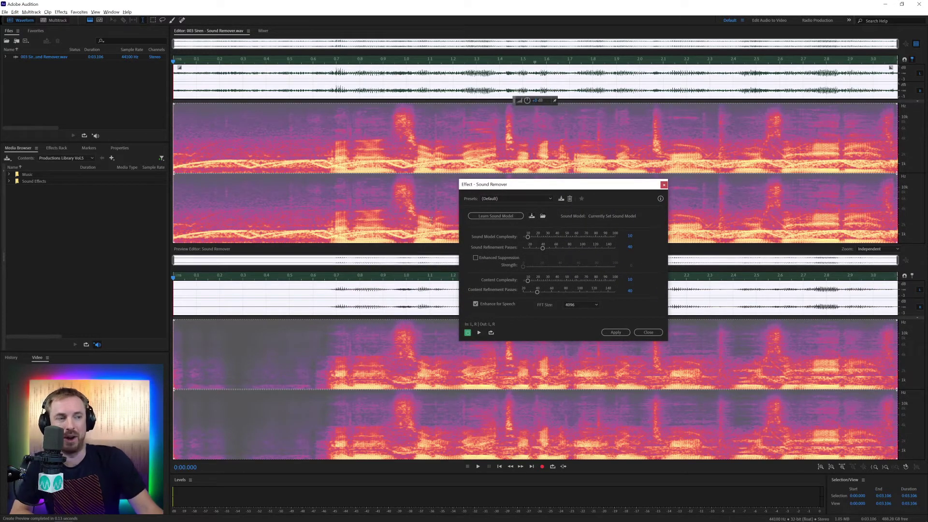
key(space)
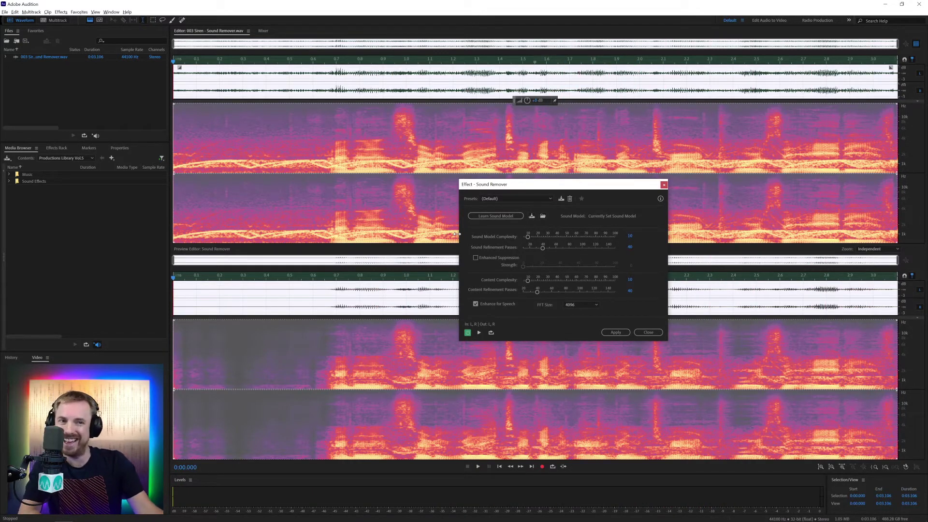
click(498, 199)
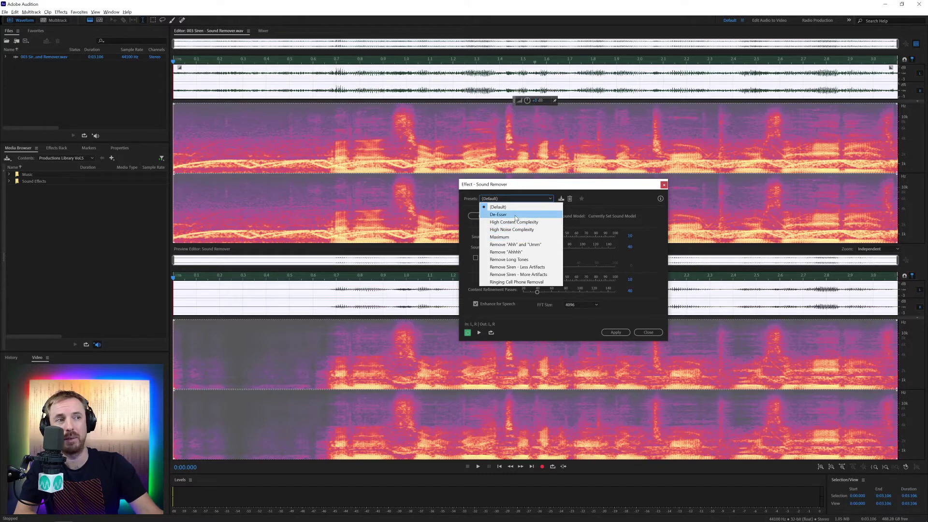
click(510, 209)
click(499, 199)
click(499, 196)
click(499, 195)
click(501, 207)
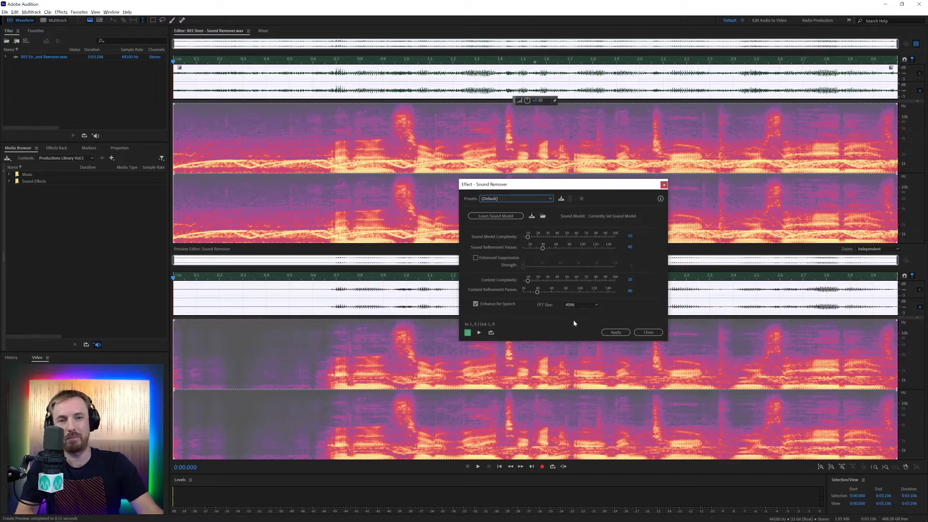
key(space)
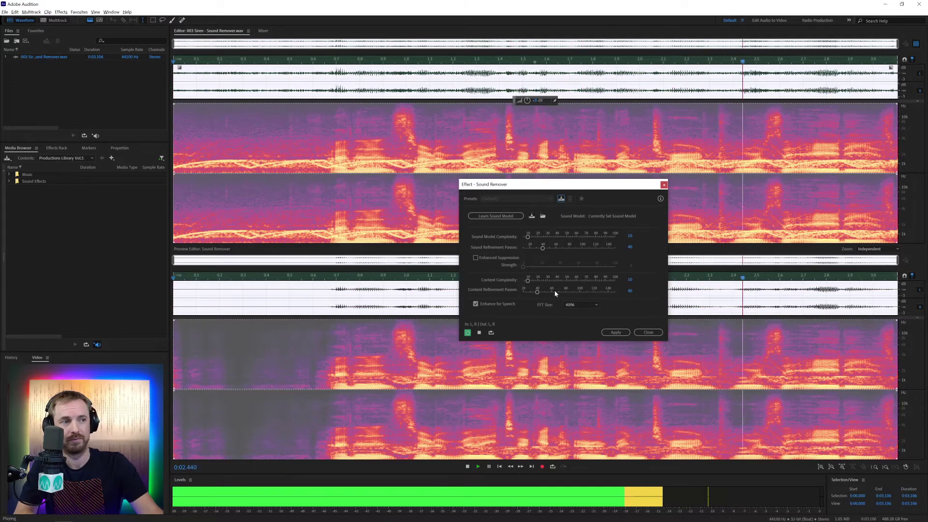
Step: Set FFT Size to 1024 and preview, comparing with the effect bypassed and re-enabled
click(566, 303)
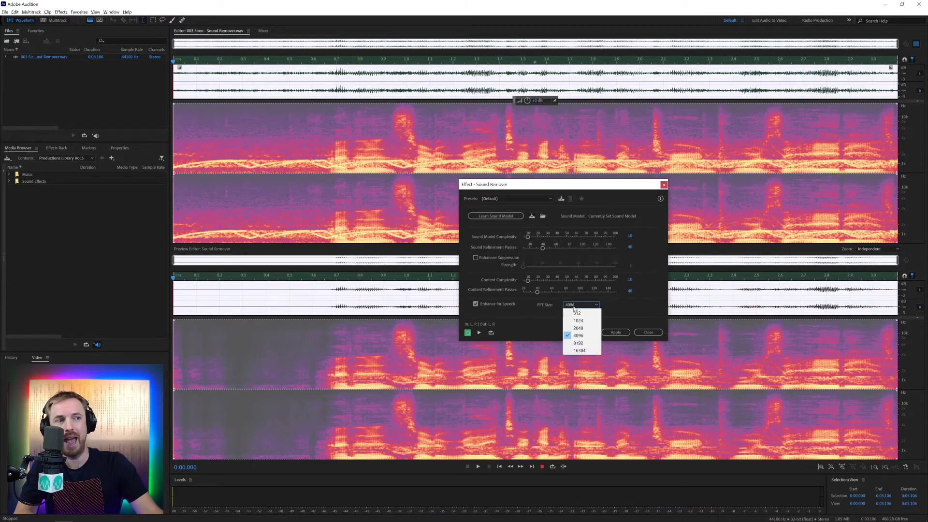
click(578, 321)
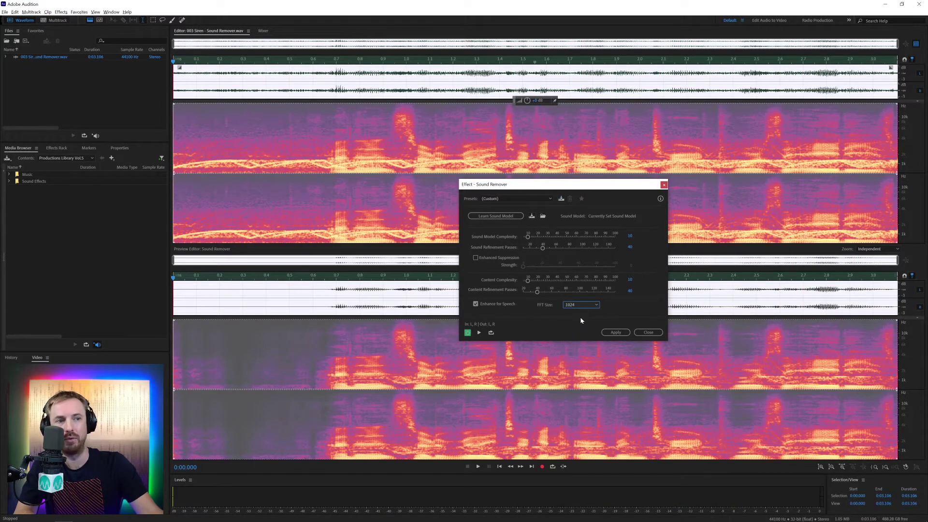
key(space)
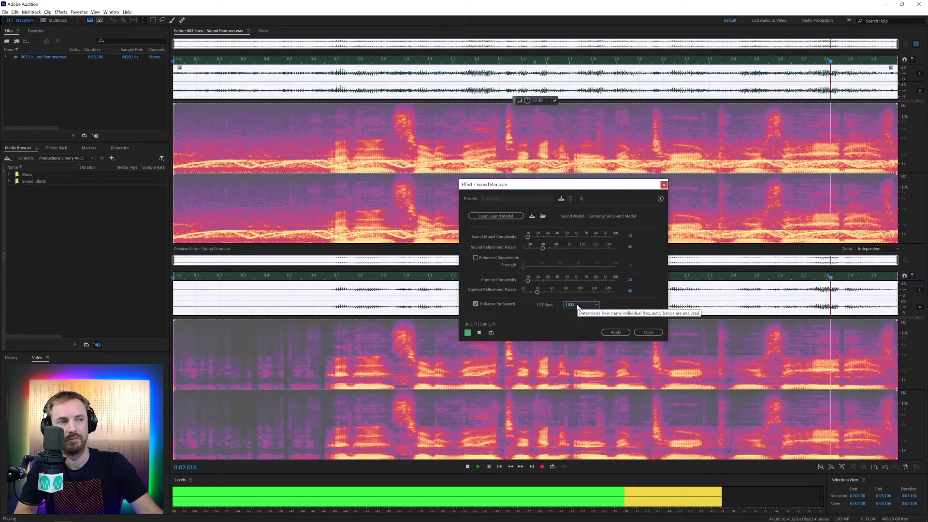
click(467, 333)
key(space)
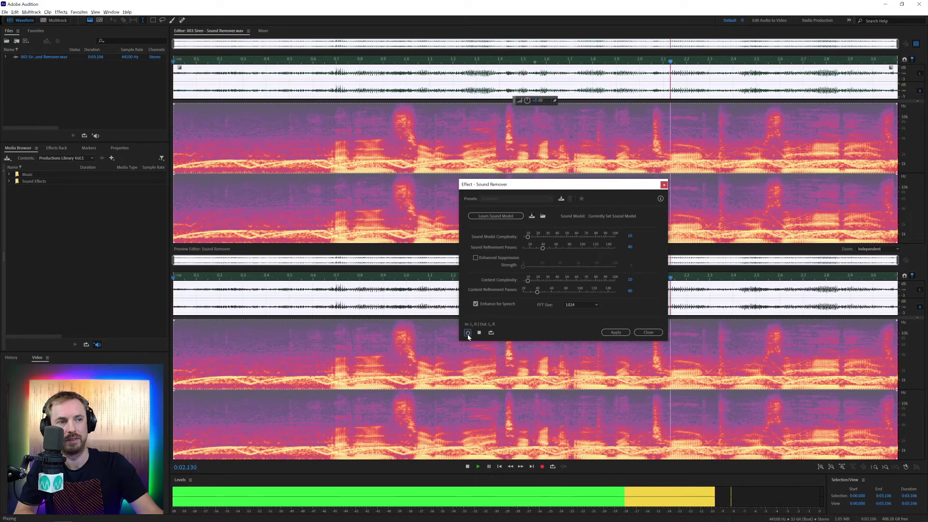
click(468, 333)
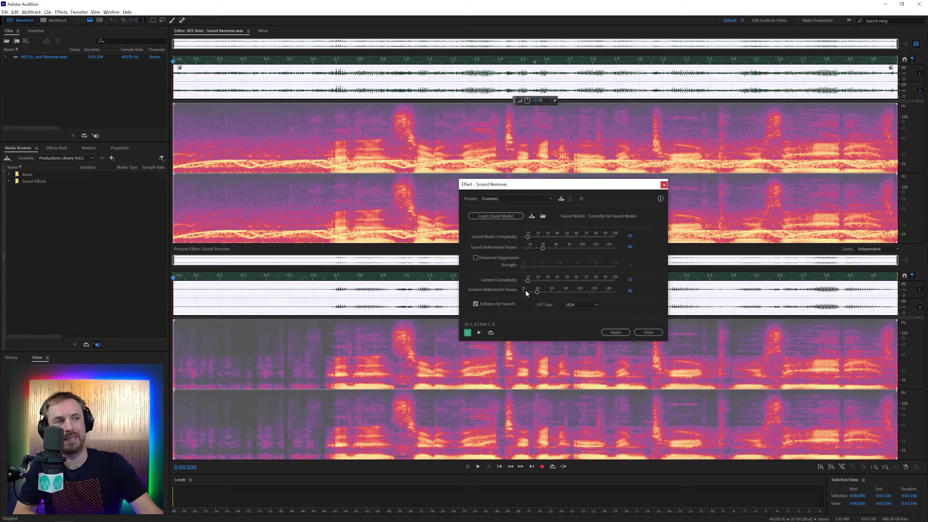
Step: Raise Content Complexity to 20, Content Refinement Passes to 73 and Sound Model Complexity to 26, previewing between changes
drag(530, 283, 538, 282)
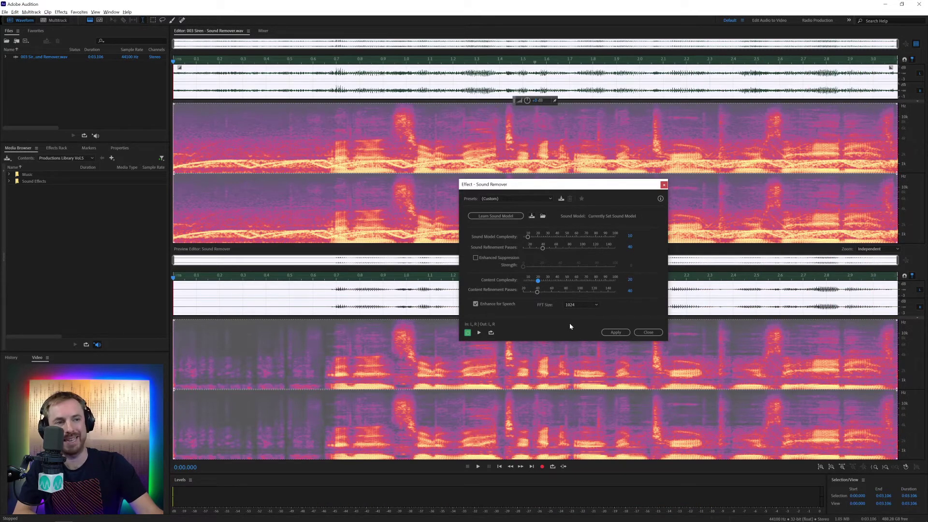
key(space)
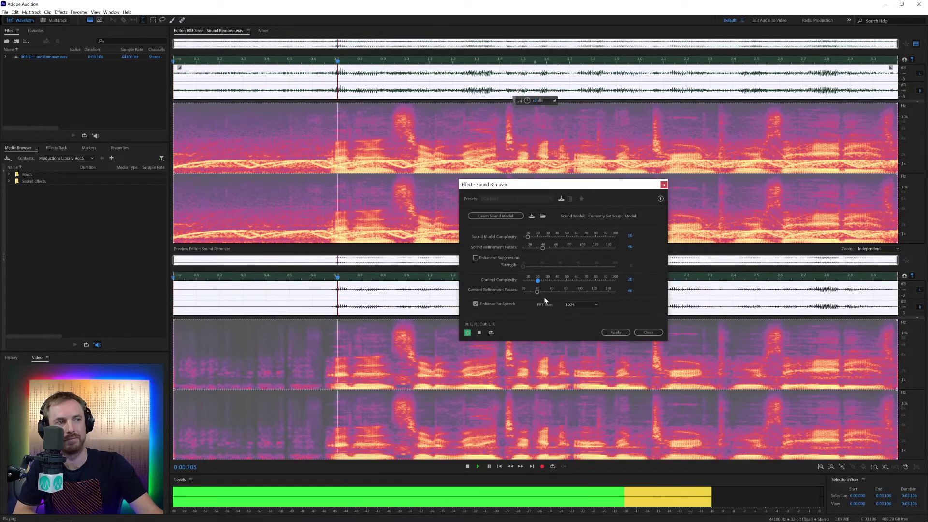
click(538, 293)
drag(537, 292, 560, 293)
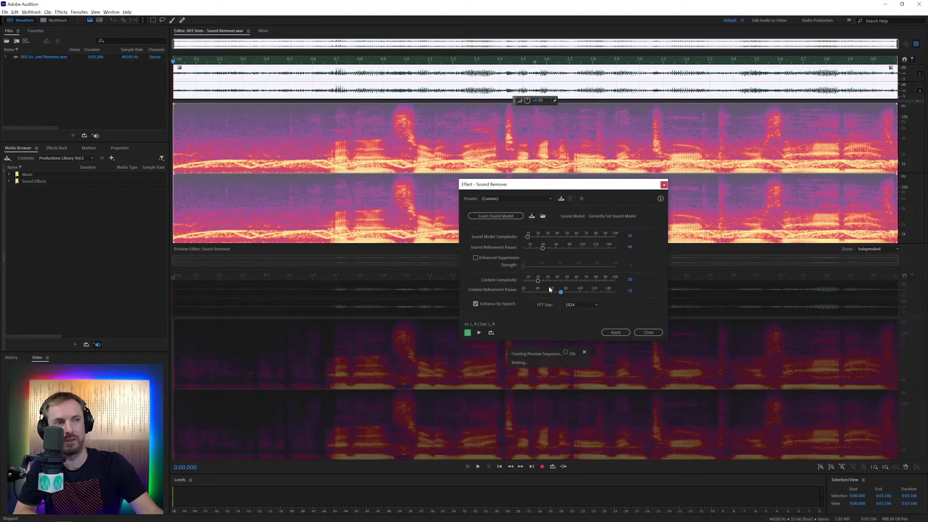
key(space)
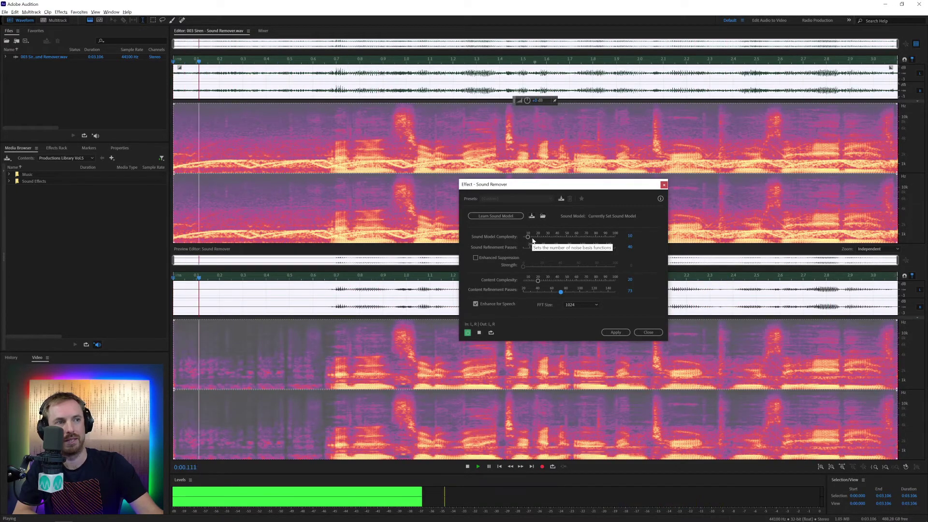
drag(528, 237, 561, 248)
key(space)
key(space)
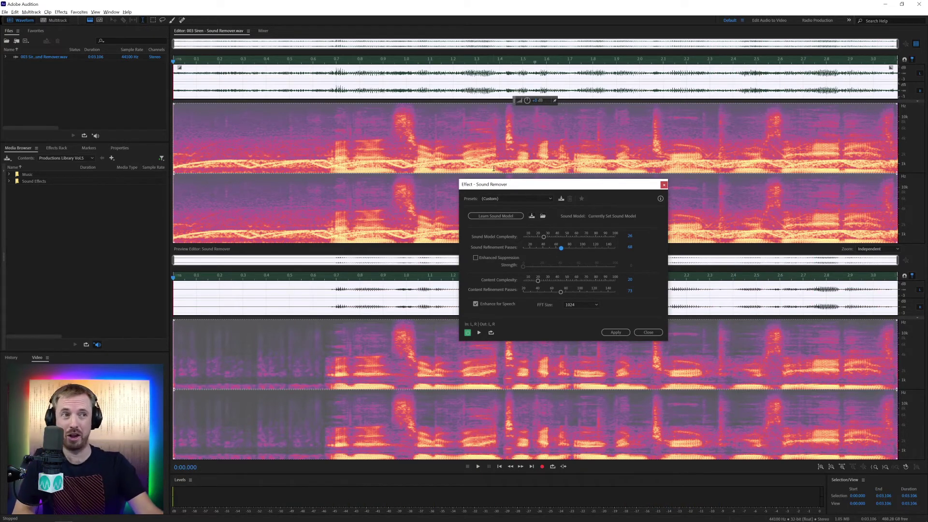
Step: Preview the tuned Sound Remover against the bypassed original, then apply it to the whole recording
key(space)
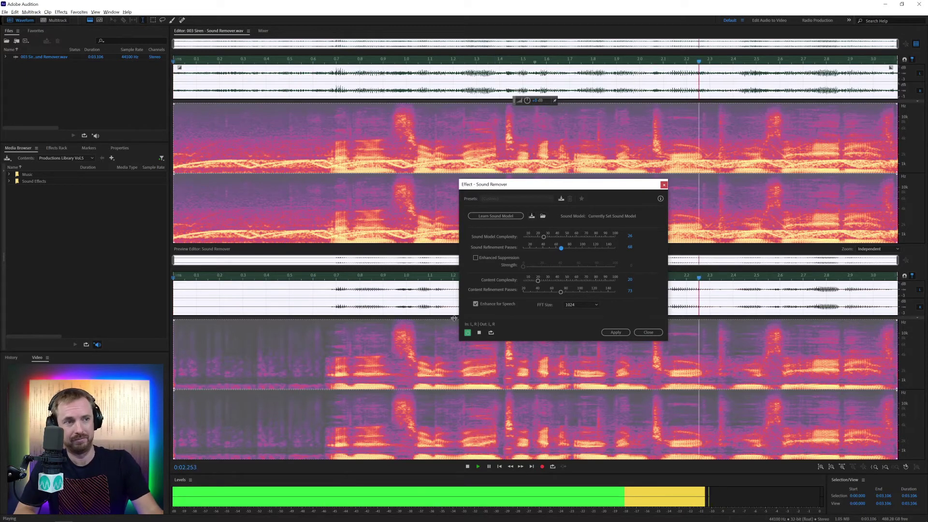
click(467, 333)
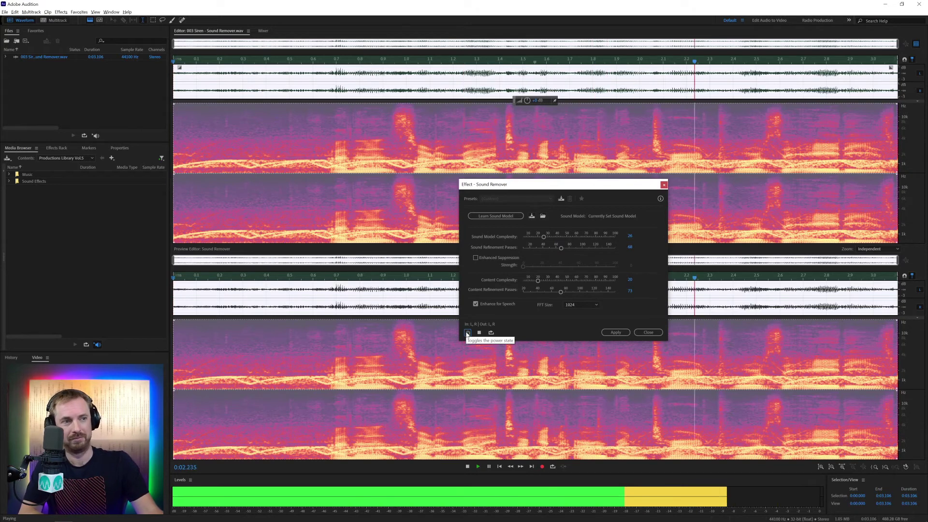
key(space)
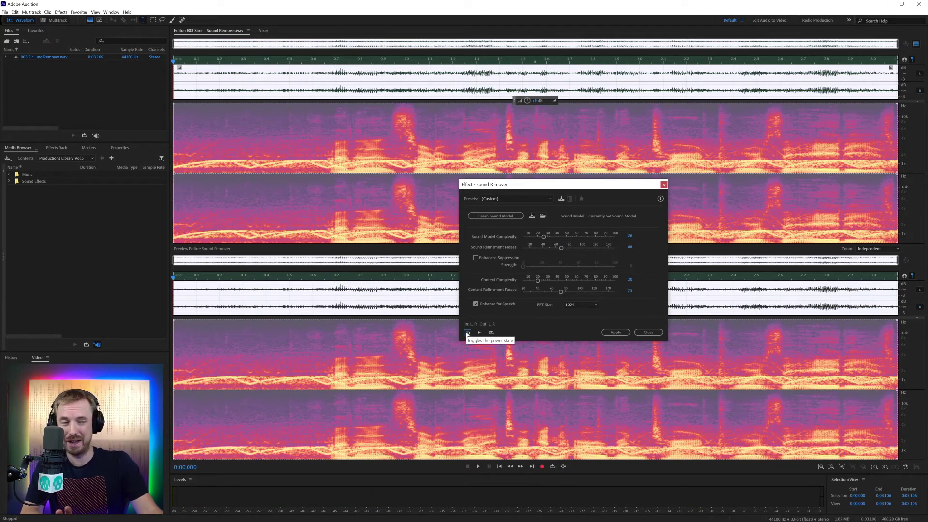
key(space)
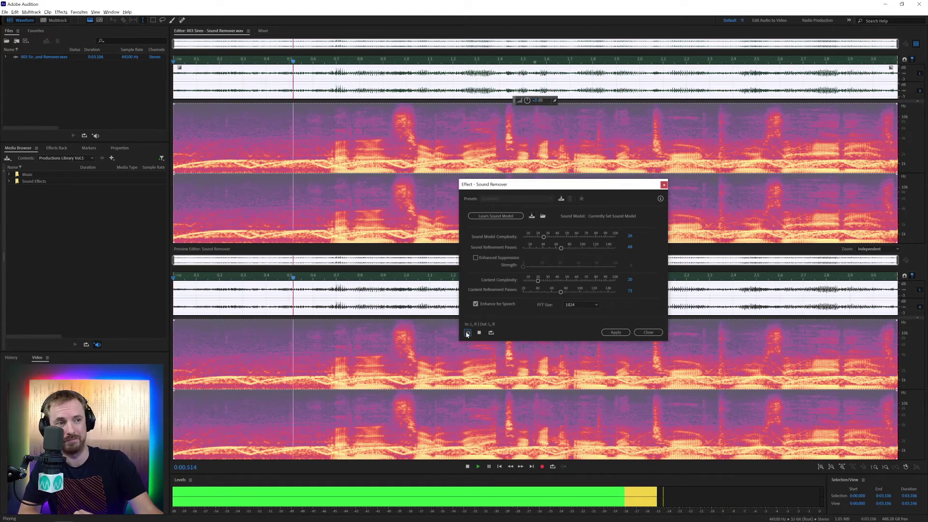
click(467, 334)
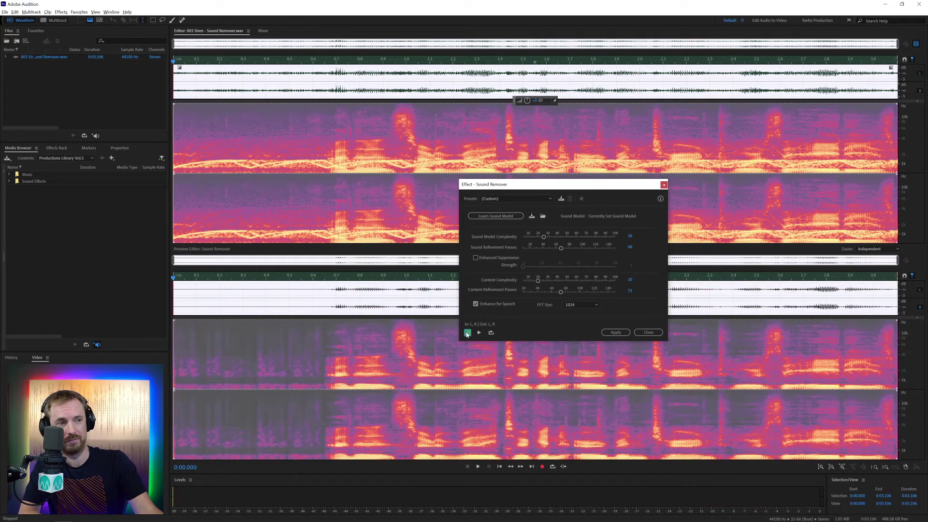
key(space)
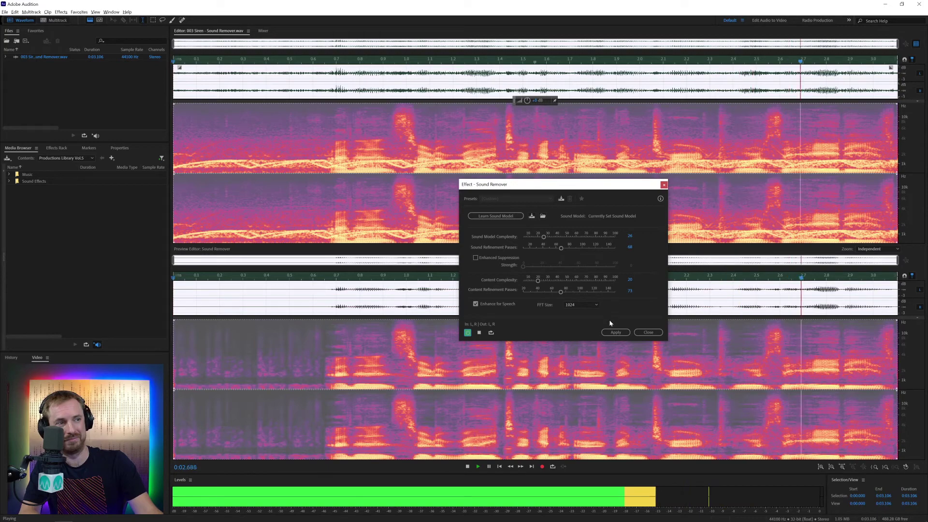
click(614, 333)
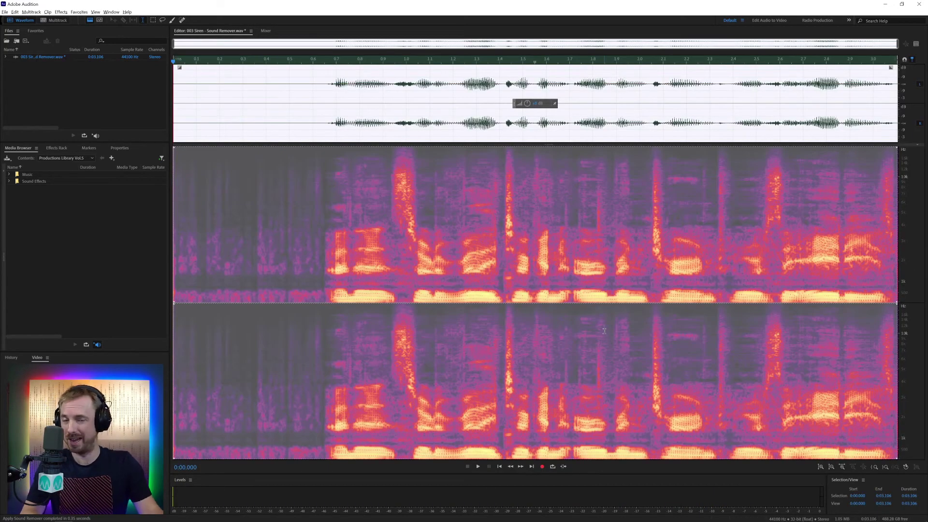